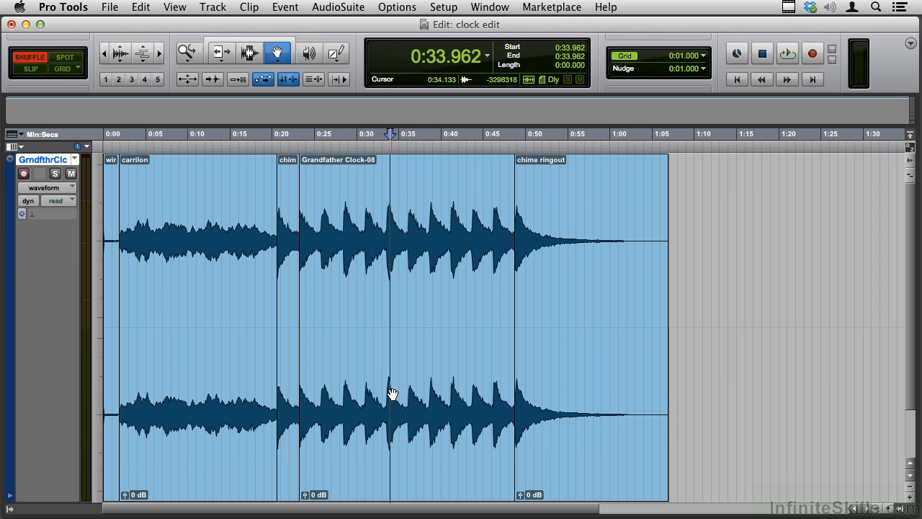
- Delete all the clips from the Grandfather Clock track, and show and widen the Clips list until full clip names are readable
{"action": "left_click", "coordinate": [392, 394]}
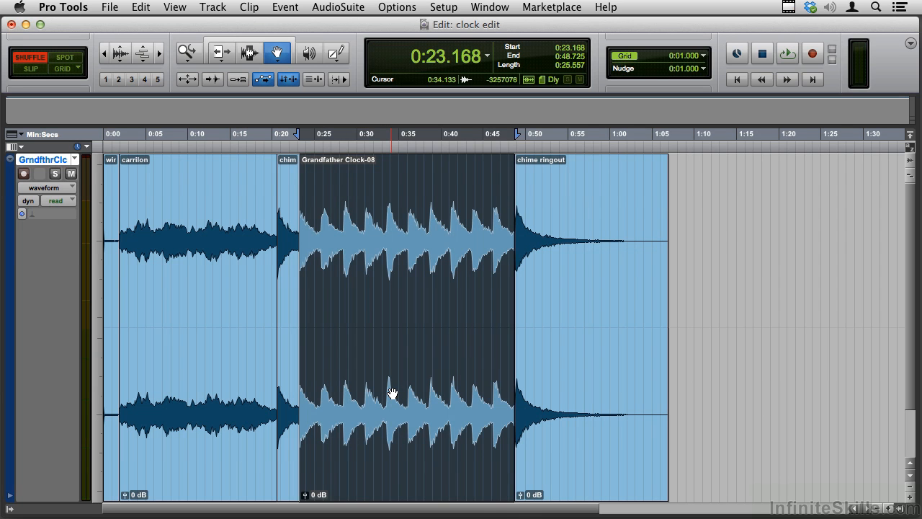
{"action": "key", "text": "super+a"}
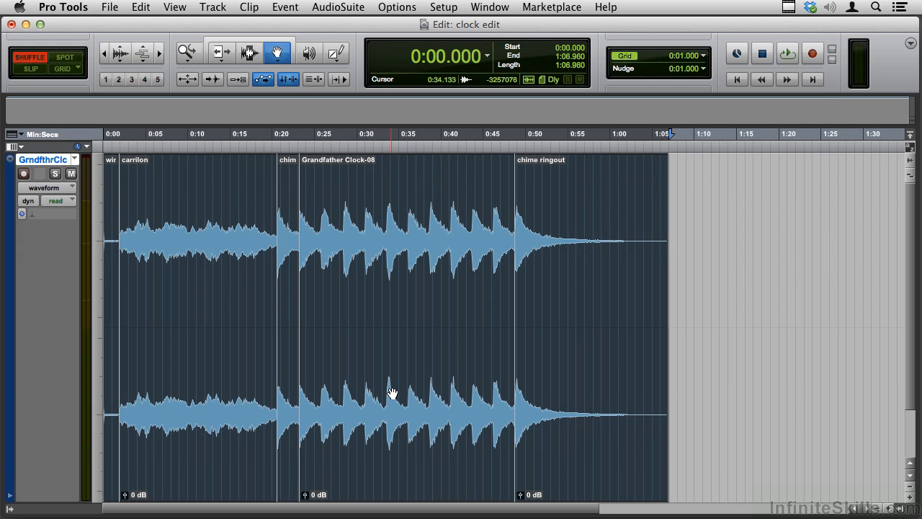
{"action": "key", "text": "Delete"}
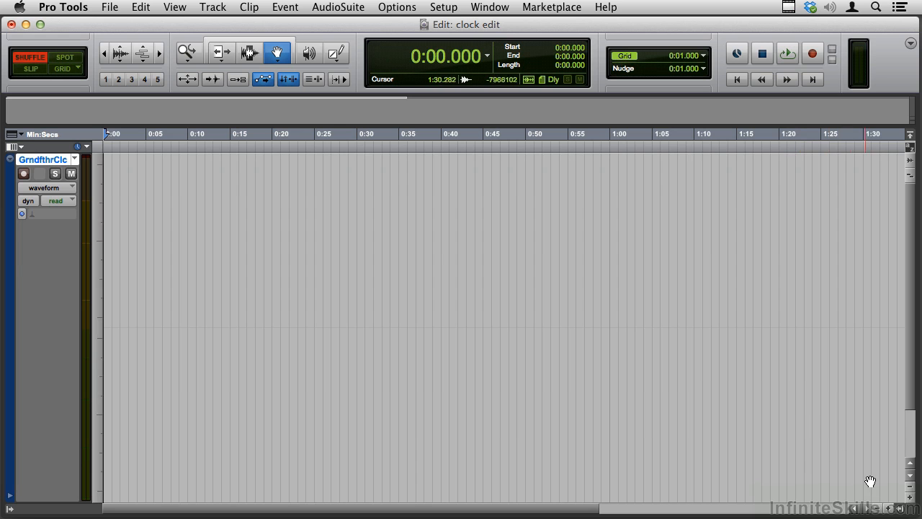
{"action": "left_click", "coordinate": [901, 509]}
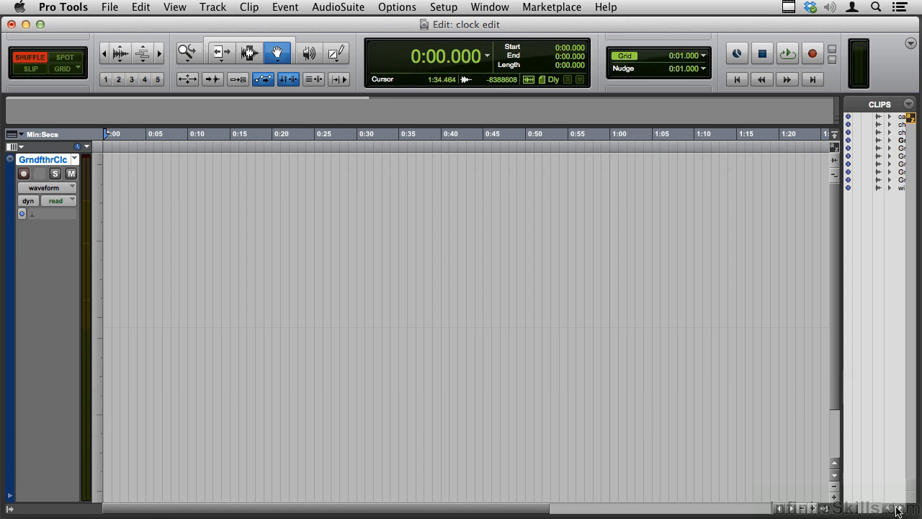
{"action": "left_click_drag", "start_coordinate": [841, 306], "coordinate": [730, 307]}
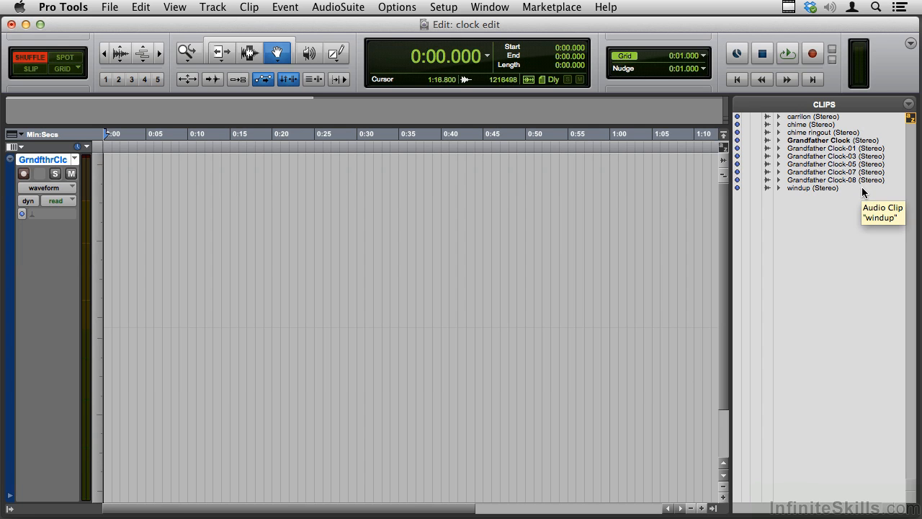
- Place the whole Grandfather Clock clip at the track start, add a second copy directly after it, and delete both
{"action": "left_click", "coordinate": [837, 141]}
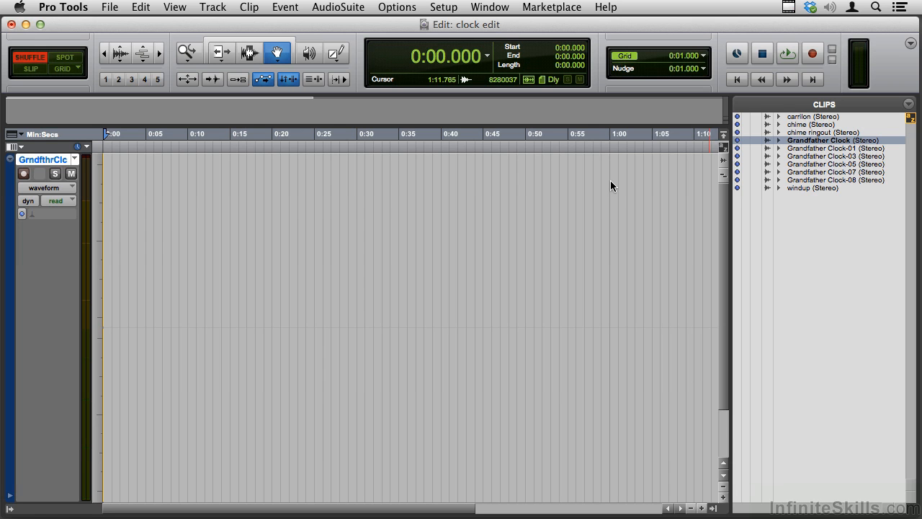
{"action": "left_click_drag", "start_coordinate": [837, 141], "coordinate": [610, 180]}
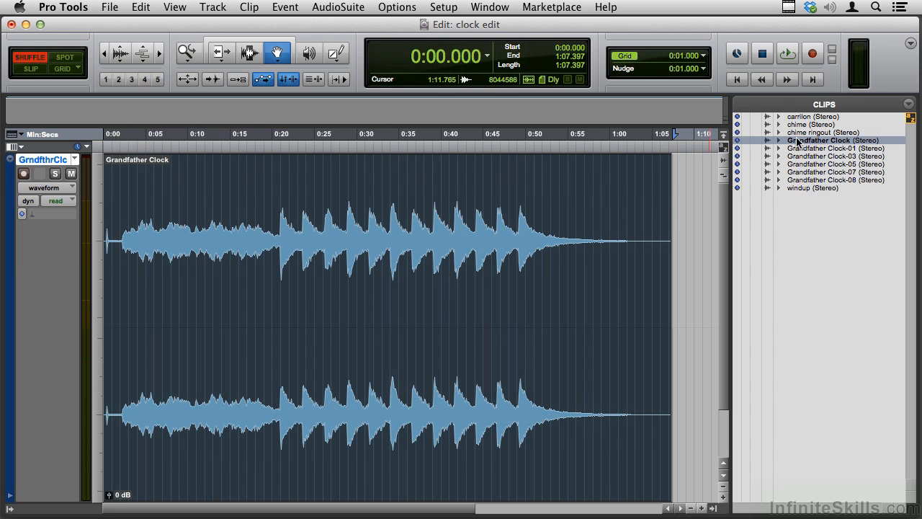
{"action": "key", "text": "Tab"}
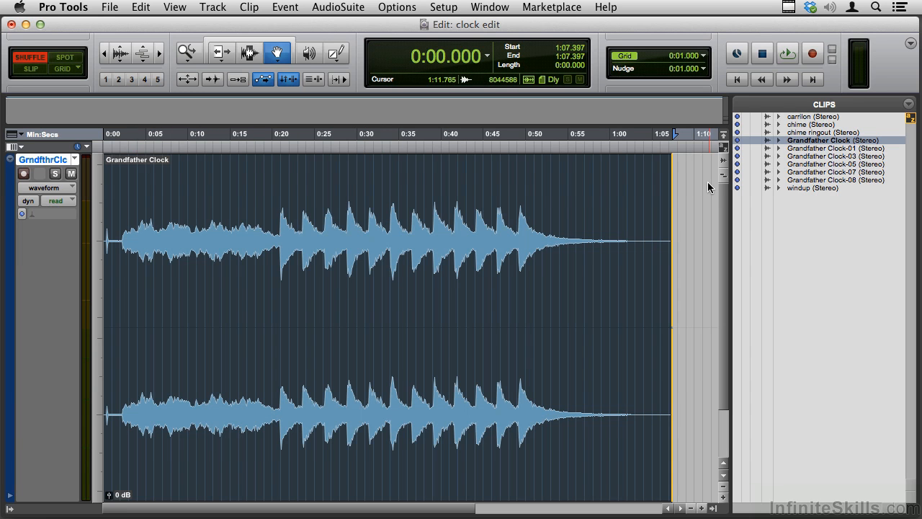
{"action": "key", "text": "super+v"}
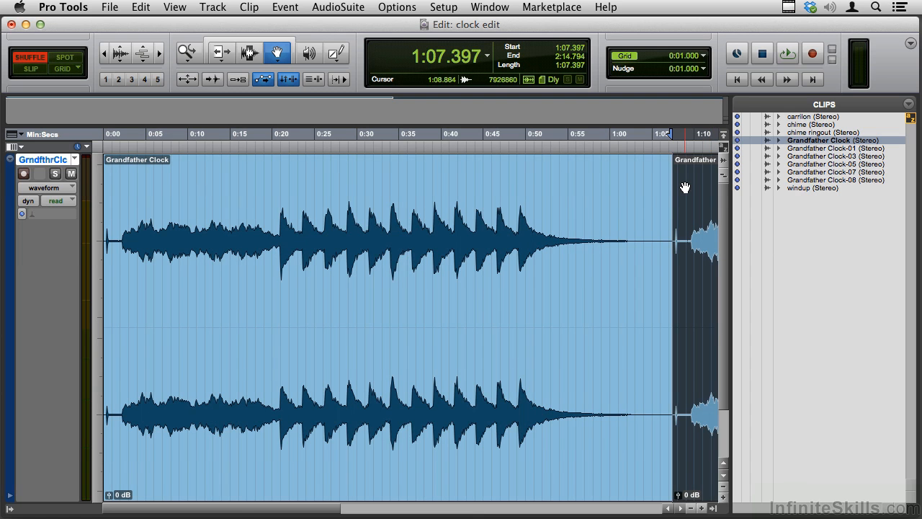
{"action": "key", "text": "super+bracketleft"}
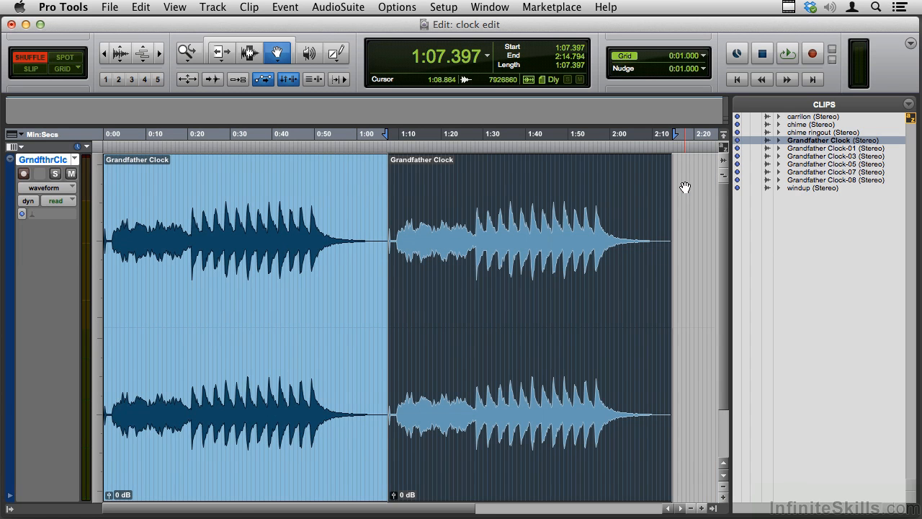
{"action": "key", "text": "super+a"}
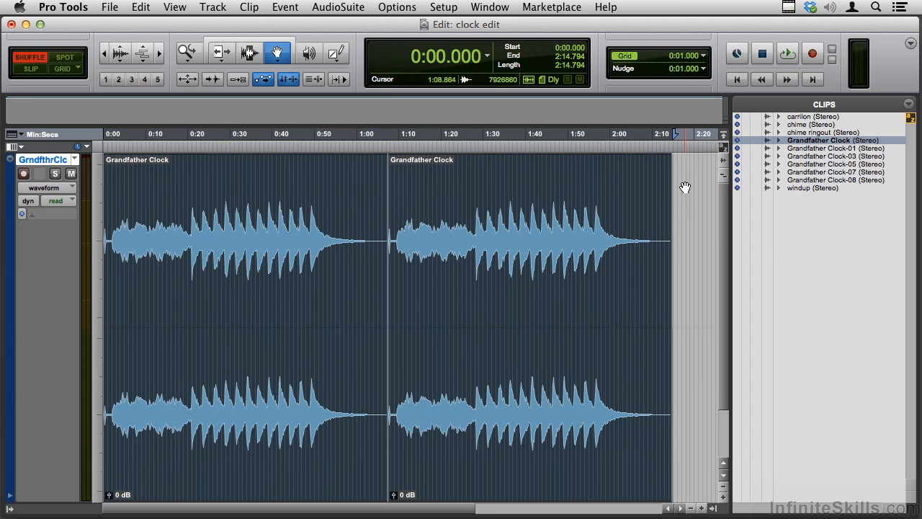
{"action": "key", "text": "Delete"}
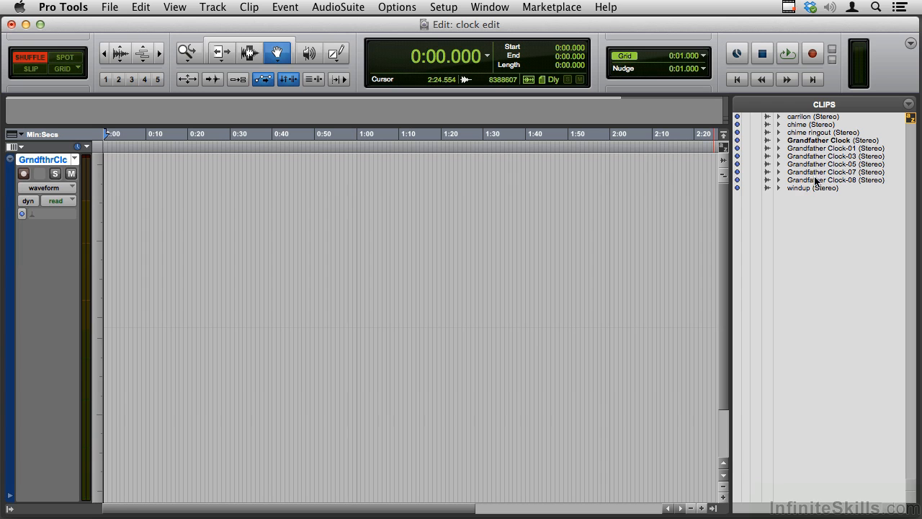
- Place the windup, carrilon and chime clips from the Clips list one after another, beginning at the track start
{"action": "left_click_drag", "start_coordinate": [813, 188], "coordinate": [555, 260]}
{"action": "key", "text": "super+]"}
{"action": "key", "text": "super+]"}
{"action": "key", "text": "super+]"}
{"action": "key", "text": "super+["}
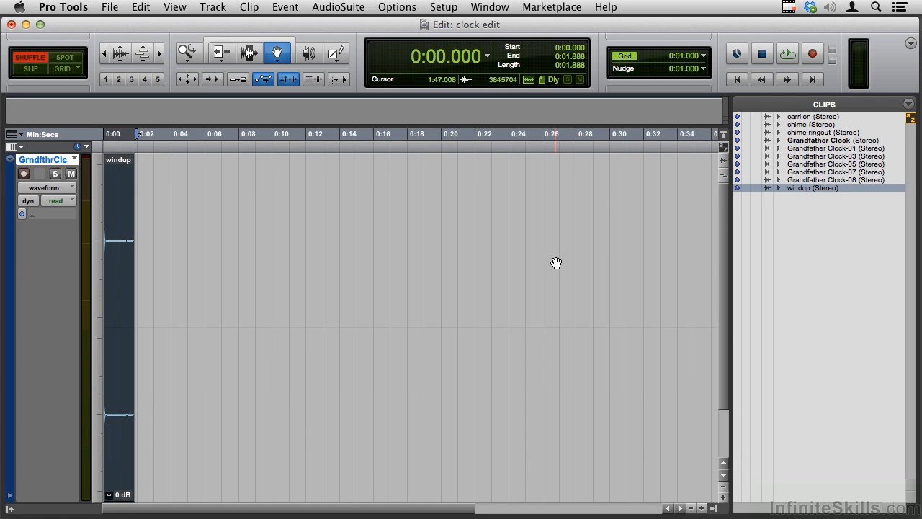
{"action": "left_click", "coordinate": [823, 117]}
{"action": "left_click_drag", "start_coordinate": [824, 120], "coordinate": [434, 258]}
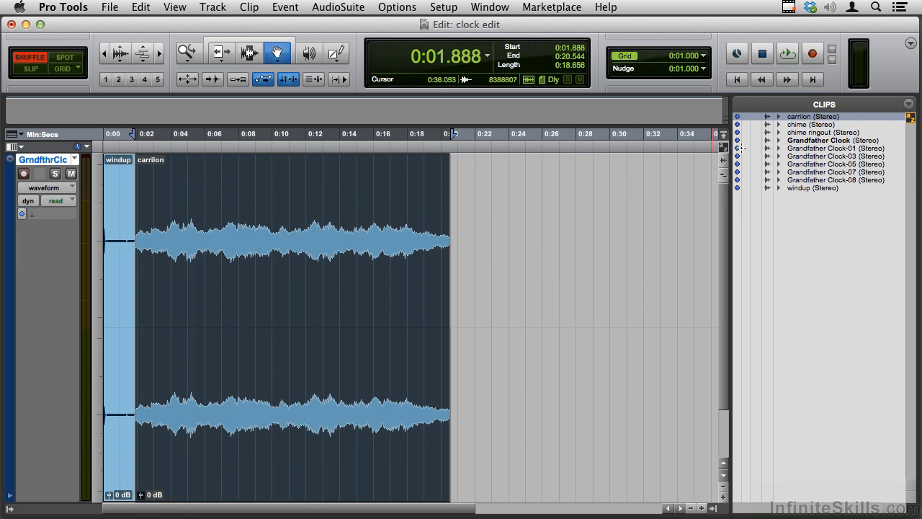
{"action": "left_click_drag", "start_coordinate": [798, 128], "coordinate": [582, 225]}
{"action": "key", "text": "super+bracketleft"}
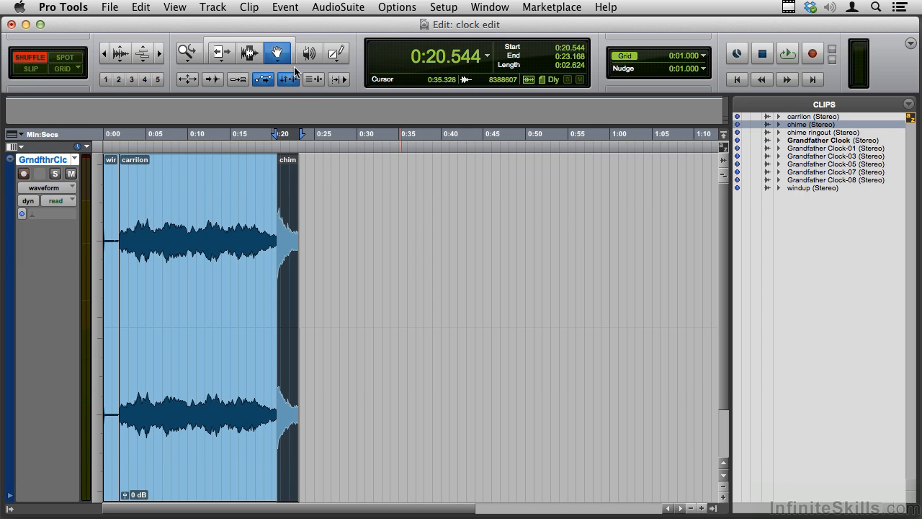
- Duplicate the chime clip twice and add the chime ringout clip at the end of the sequence
{"action": "left_click", "coordinate": [140, 7]}
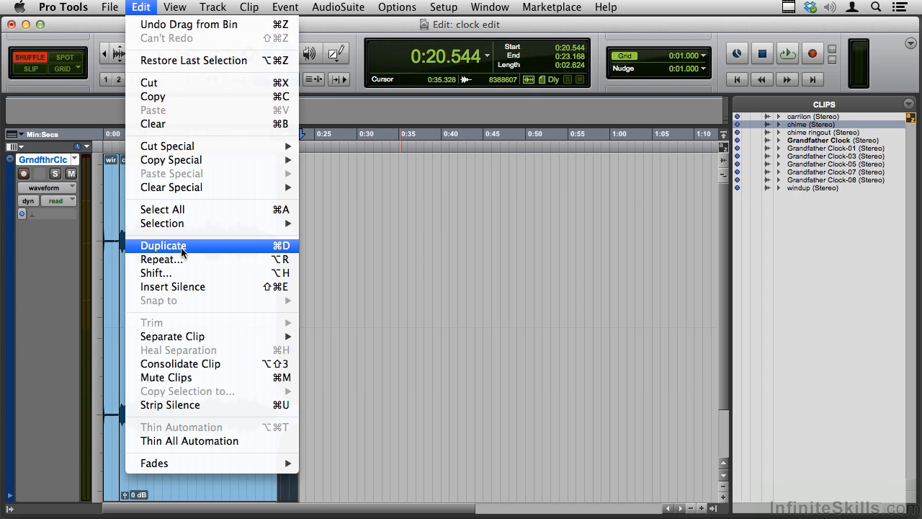
{"action": "left_click", "coordinate": [207, 249]}
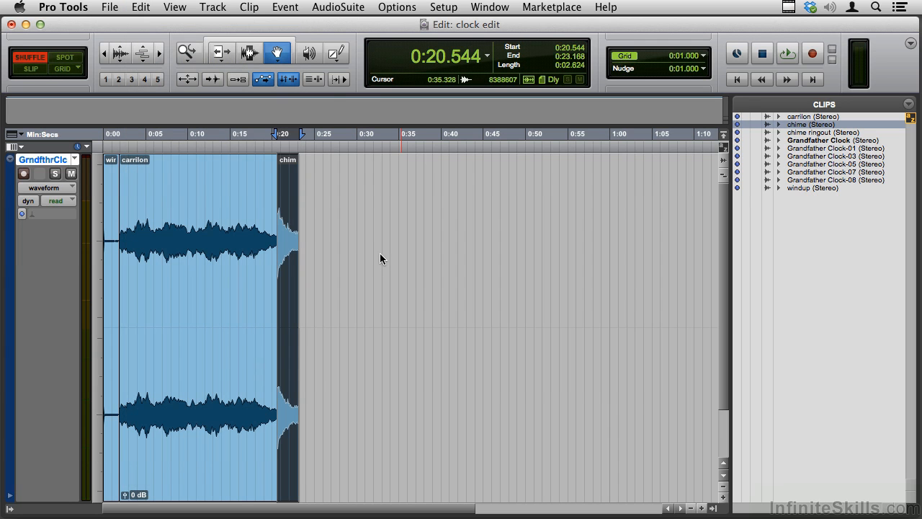
{"action": "key", "text": "super+d"}
{"action": "key", "text": "super+d"}
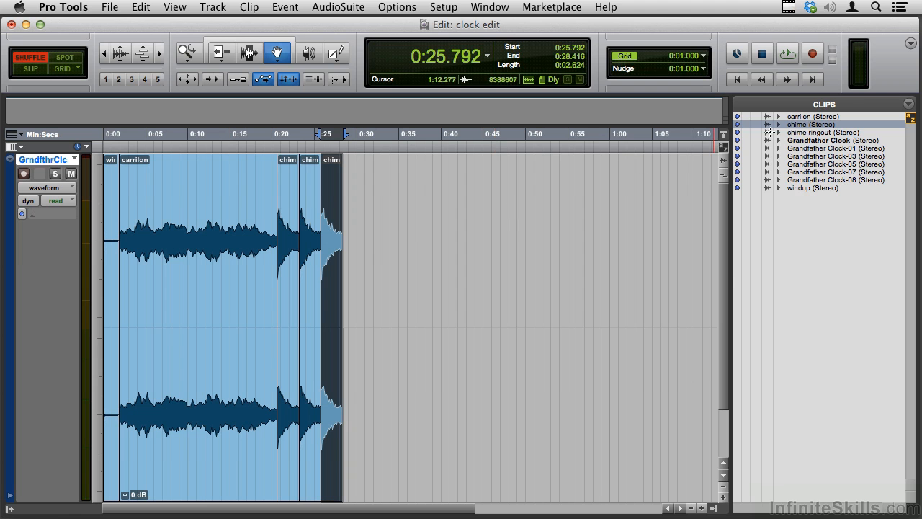
{"action": "left_click_drag", "start_coordinate": [801, 134], "coordinate": [469, 228]}
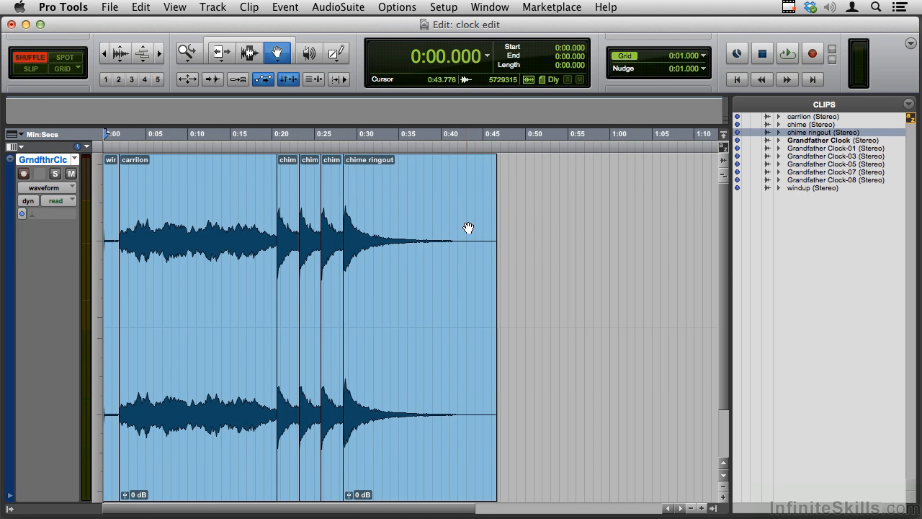
- Use the Selector tool to play the sequence from about 0:17.7 through the three chimes into the ringout
{"action": "left_click", "coordinate": [250, 53]}
{"action": "left_click", "coordinate": [253, 181]}
{"action": "key", "text": "space"}
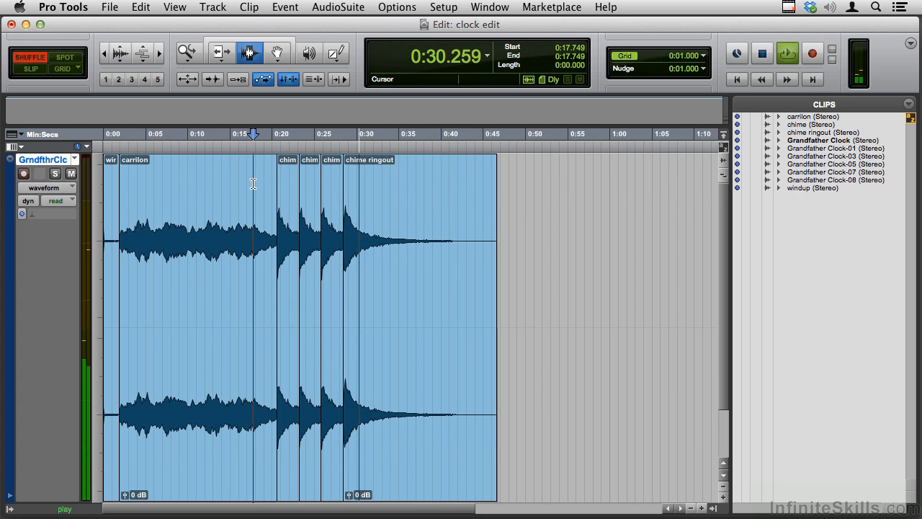
{"action": "key", "text": "space"}
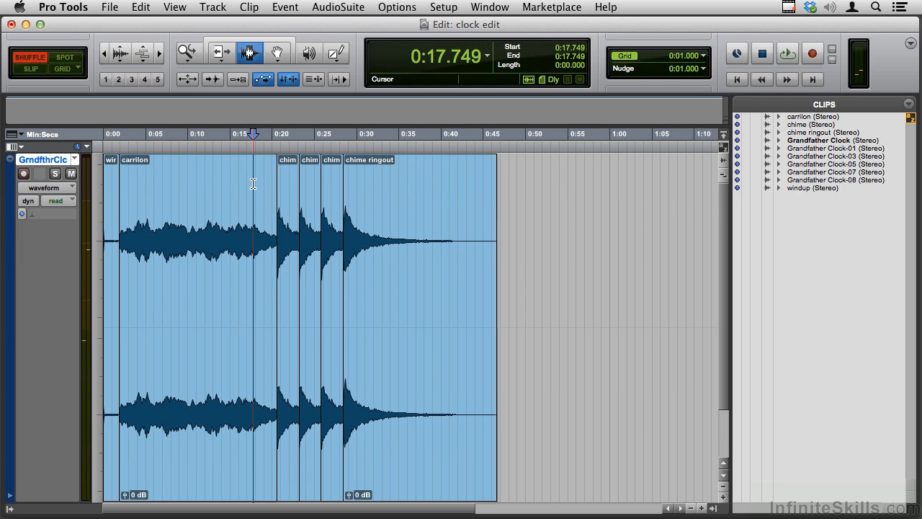
- With the Smart tool, add short crossfades between the carrilon and first chime and between the first and second chimes
{"action": "scroll", "coordinate": [253, 183], "scroll_direction": "down", "scroll_amount": 3}
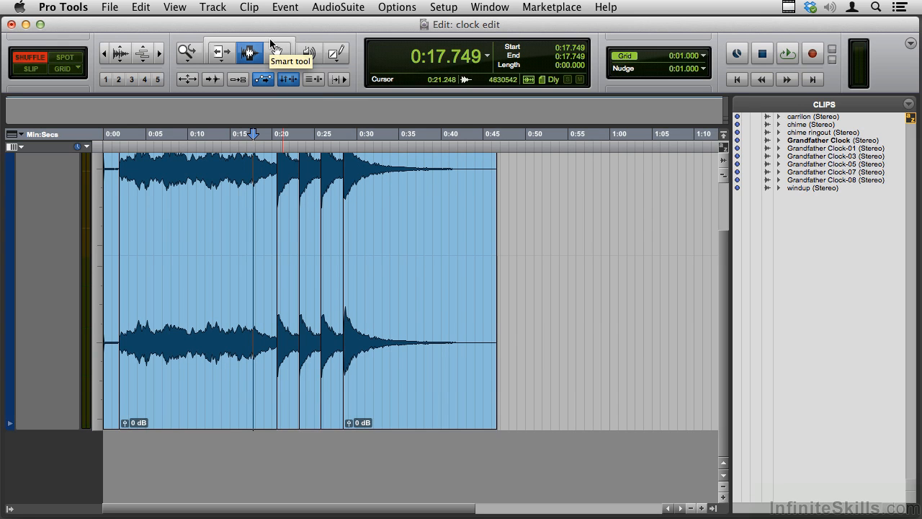
{"action": "left_click", "coordinate": [274, 43]}
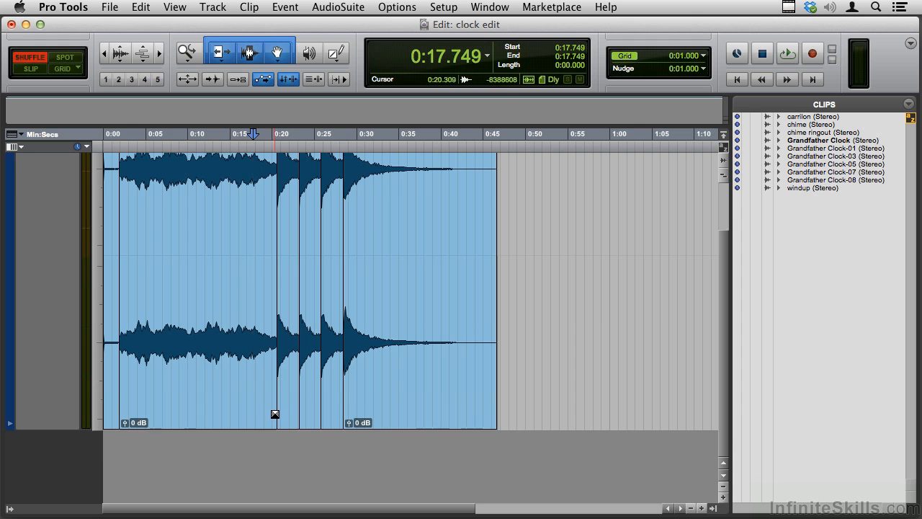
{"action": "left_click", "coordinate": [277, 422]}
{"action": "left_click_drag", "start_coordinate": [277, 423], "coordinate": [279, 423]}
{"action": "left_click", "coordinate": [299, 423]}
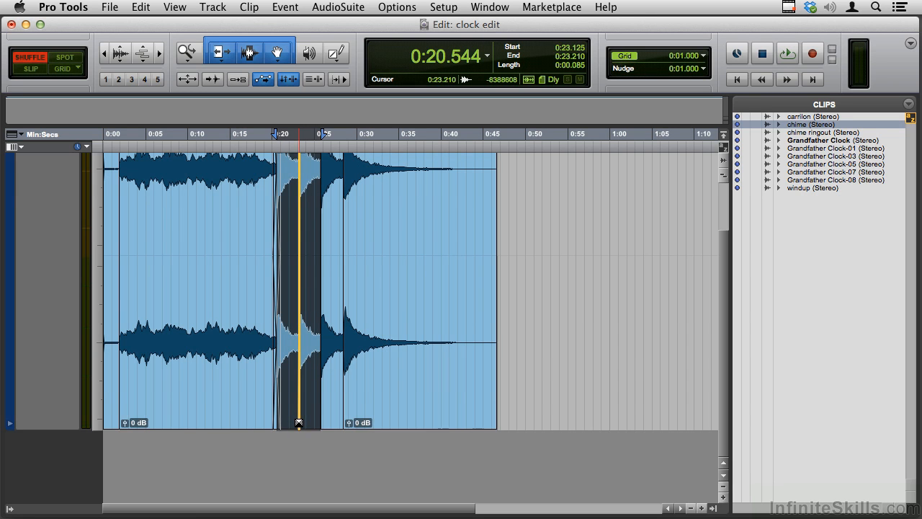
{"action": "left_click_drag", "start_coordinate": [298, 423], "coordinate": [300, 423]}
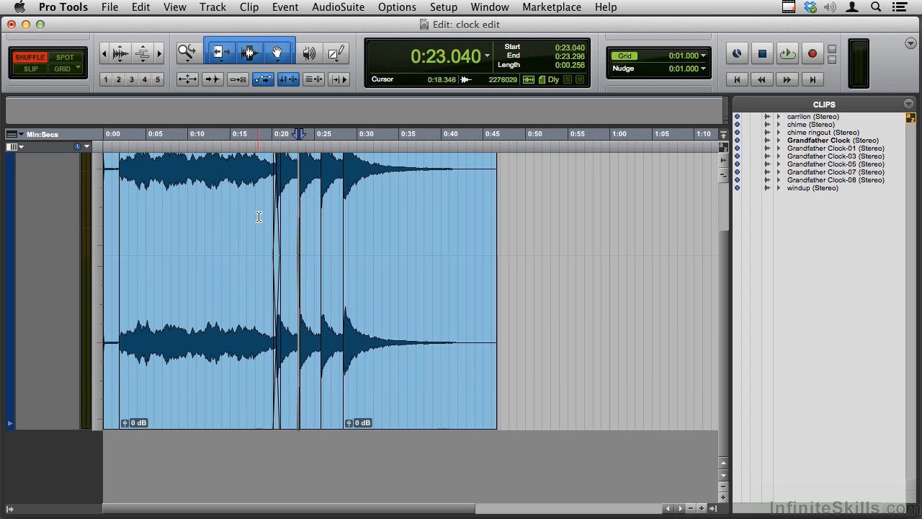
- Play back the crossfaded transitions from about 0:18.3 and stop past the second crossfade
{"action": "left_click", "coordinate": [258, 217]}
{"action": "key", "text": "space"}
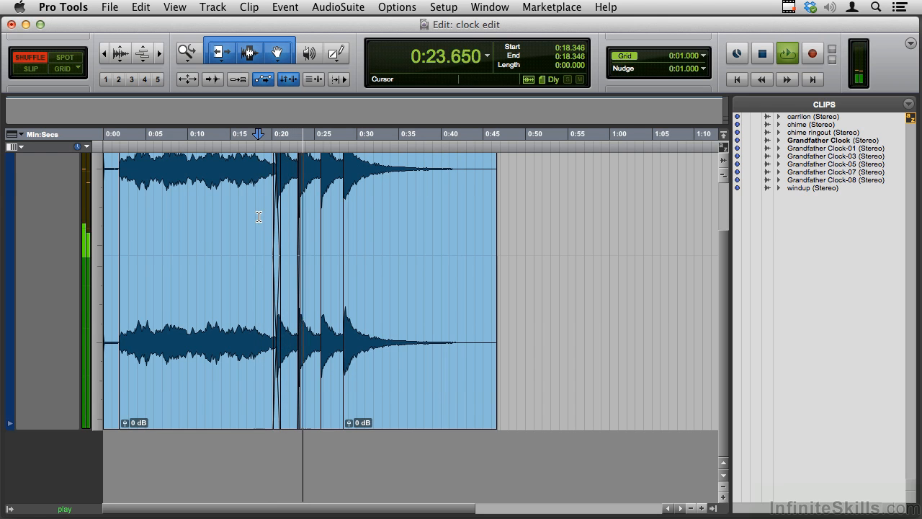
{"action": "key", "text": "space"}
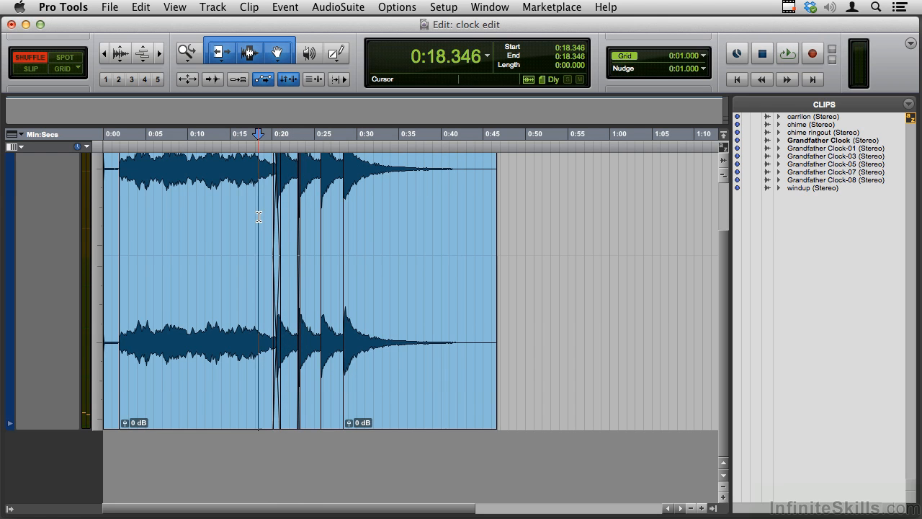
- Expand the Grandfather Clock stereo clip into its left and right channels in the Clips list, and set the track height to medium
{"action": "scroll", "coordinate": [381, 220], "scroll_direction": "up", "scroll_amount": 4}
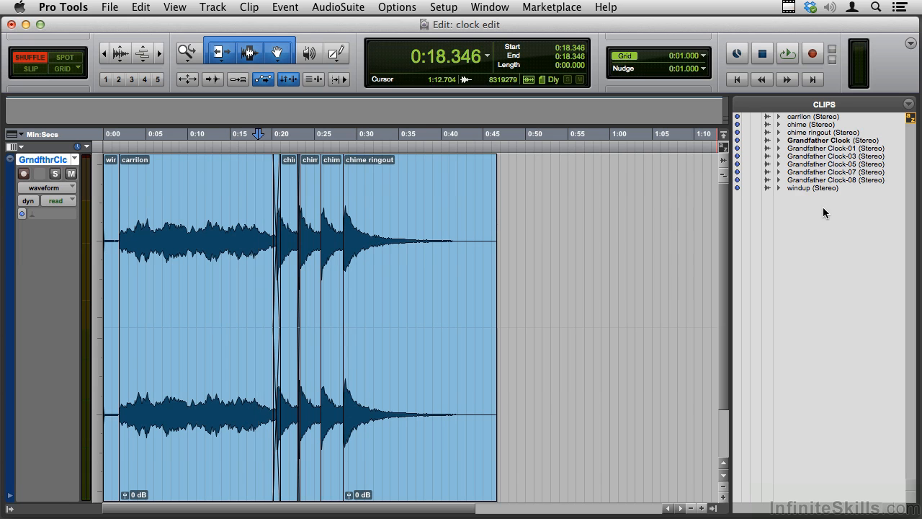
{"action": "left_click", "coordinate": [779, 141]}
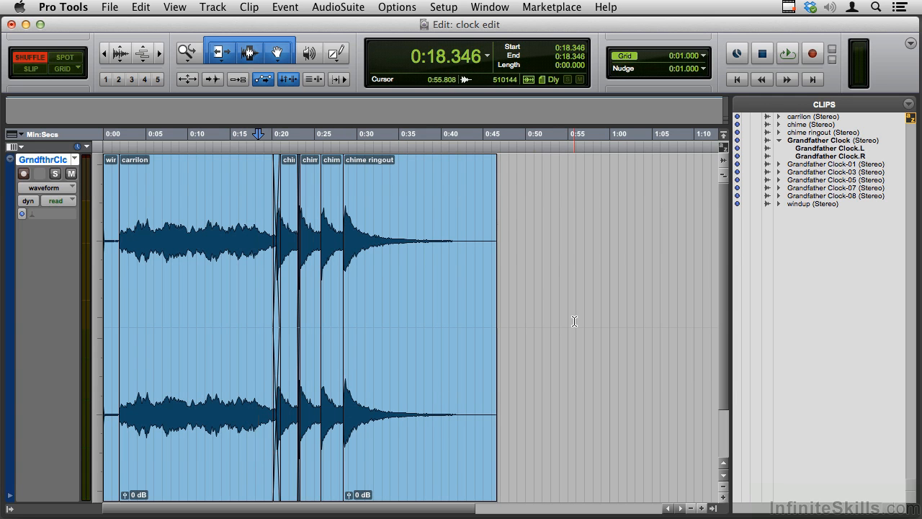
{"action": "left_click", "coordinate": [100, 276]}
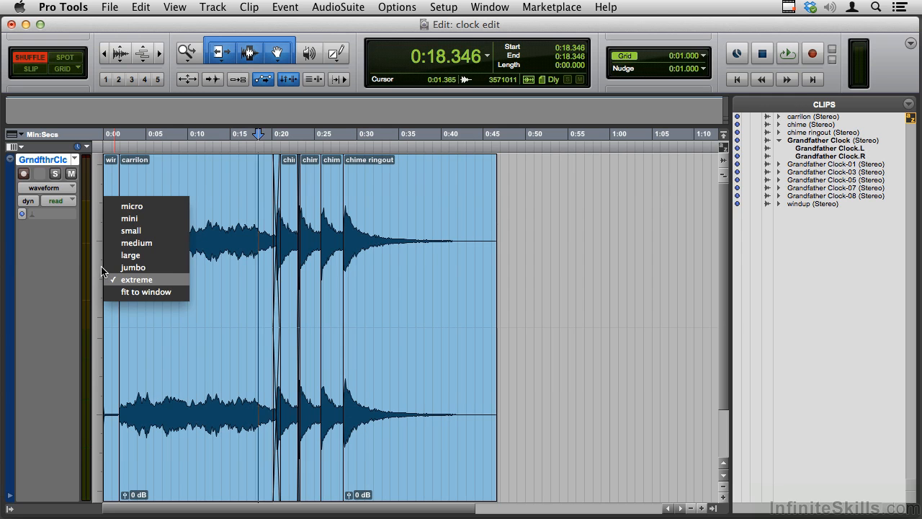
{"action": "left_click", "coordinate": [105, 247]}
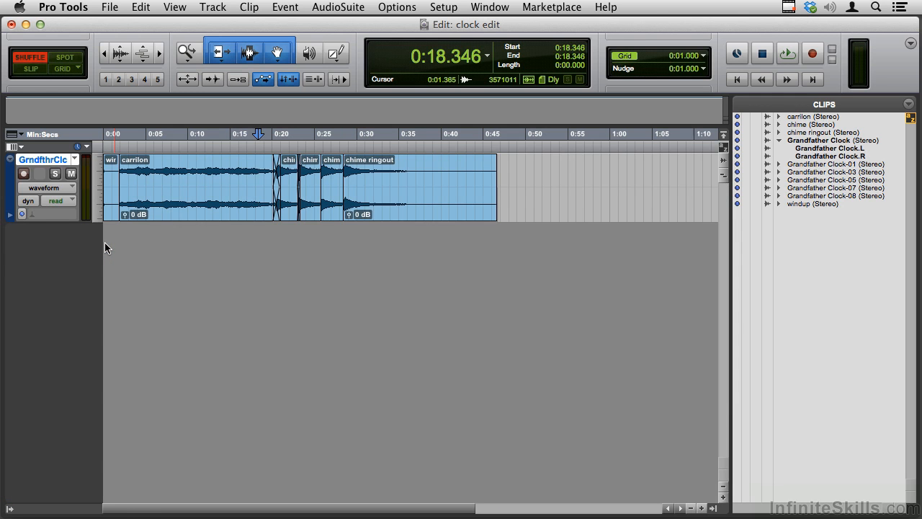
- Create one new mono audio track in Samples below the stereo track
{"action": "key", "text": "super+shift+n"}
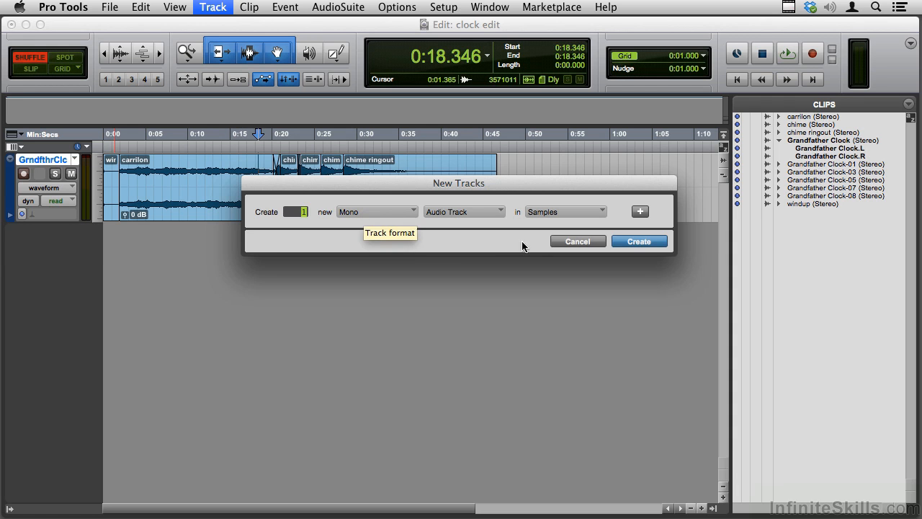
{"action": "left_click", "coordinate": [637, 242]}
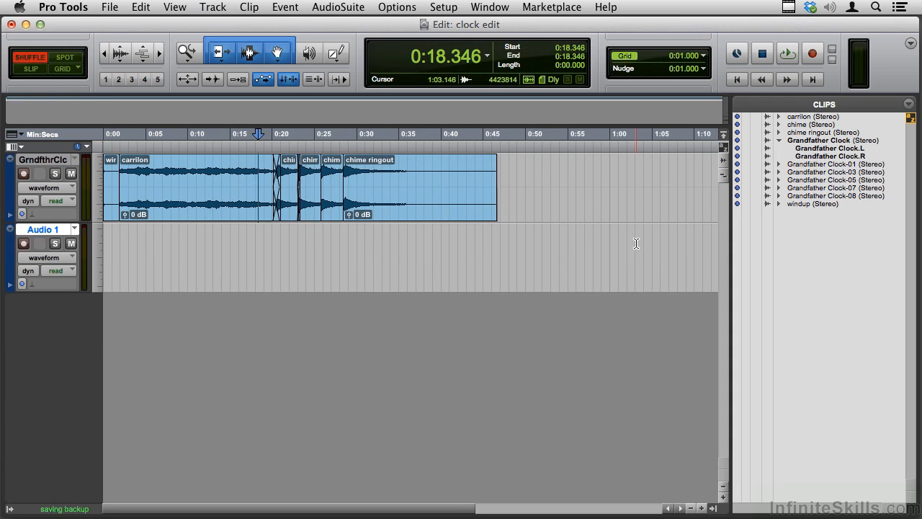
- Place the stereo Grandfather Clock clip on the stereo track directly after the chime ringout
{"action": "left_click", "coordinate": [827, 142]}
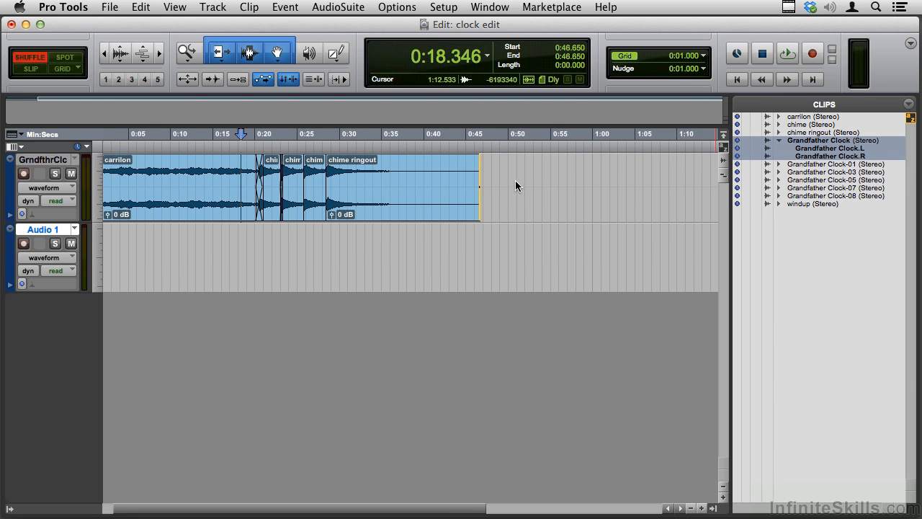
{"action": "left_click_drag", "start_coordinate": [504, 173], "coordinate": [506, 174]}
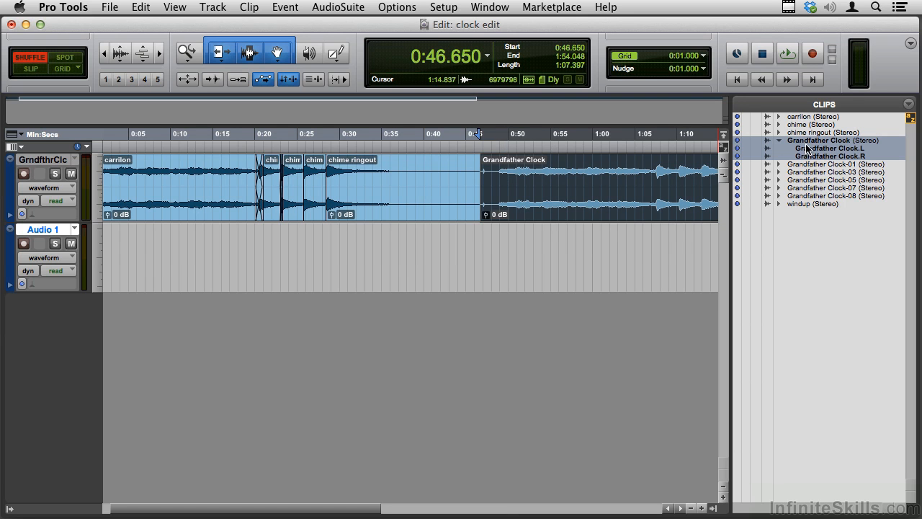
- Try to place the stereo Grandfather Clock clip on the mono Audio 1 track
{"action": "left_click_drag", "start_coordinate": [806, 143], "coordinate": [567, 249]}
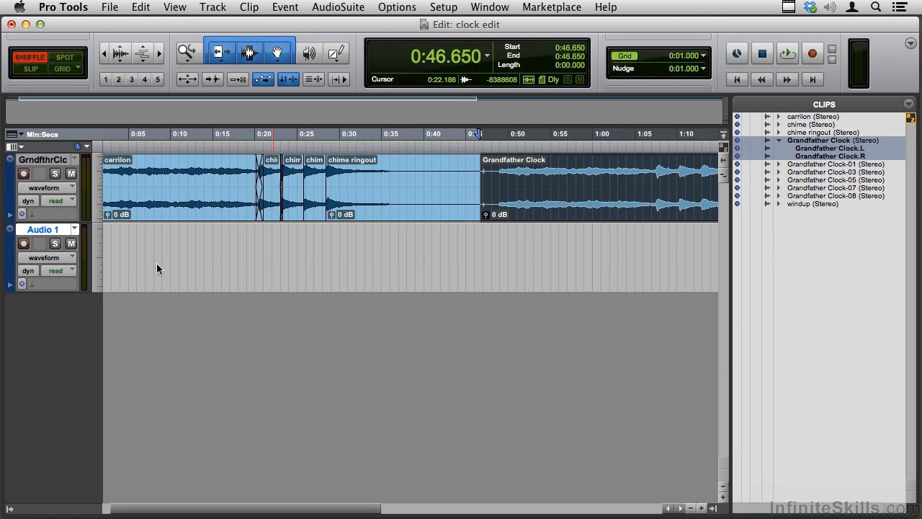
{"action": "scroll", "coordinate": [103, 264], "scroll_direction": "left", "scroll_amount": 2}
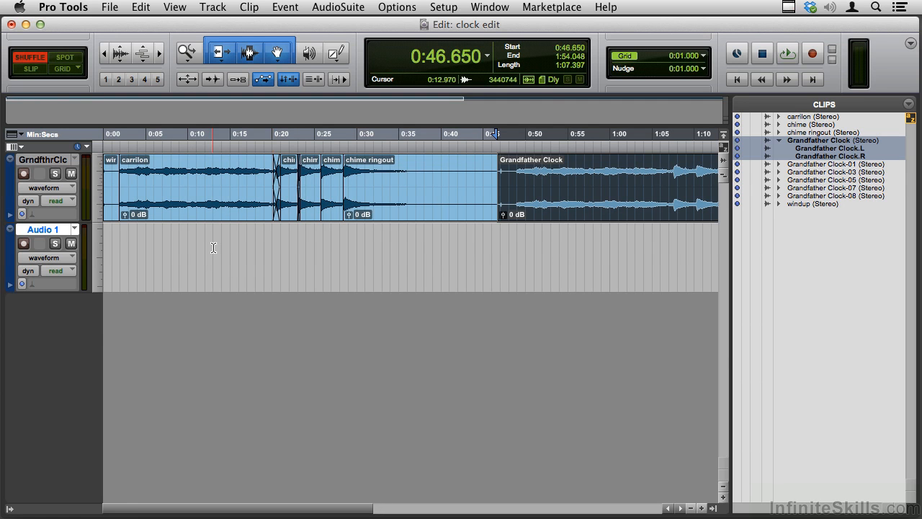
- Place Grandfather Clock.L at the start of the mono Audio 1 track and Grandfather Clock.R directly after it
{"action": "left_click", "coordinate": [826, 218]}
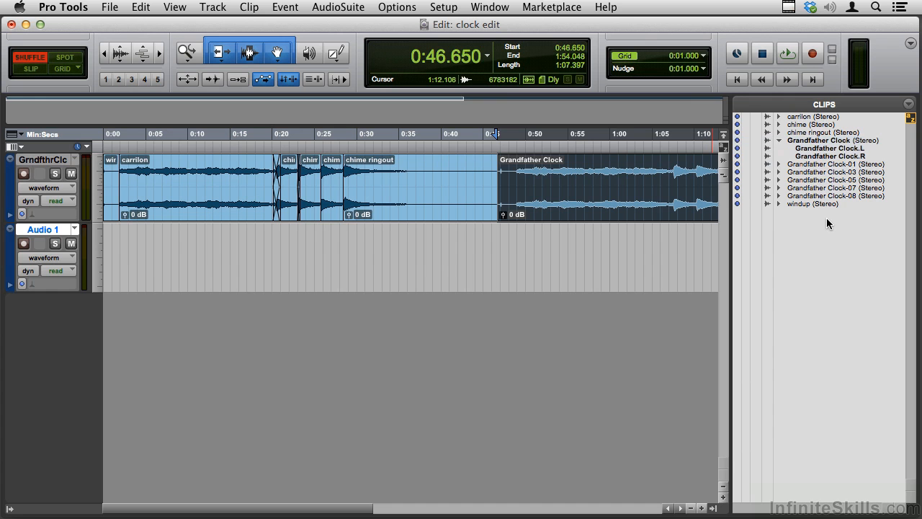
{"action": "left_click", "coordinate": [826, 150]}
{"action": "left_click_drag", "start_coordinate": [825, 148], "coordinate": [488, 238]}
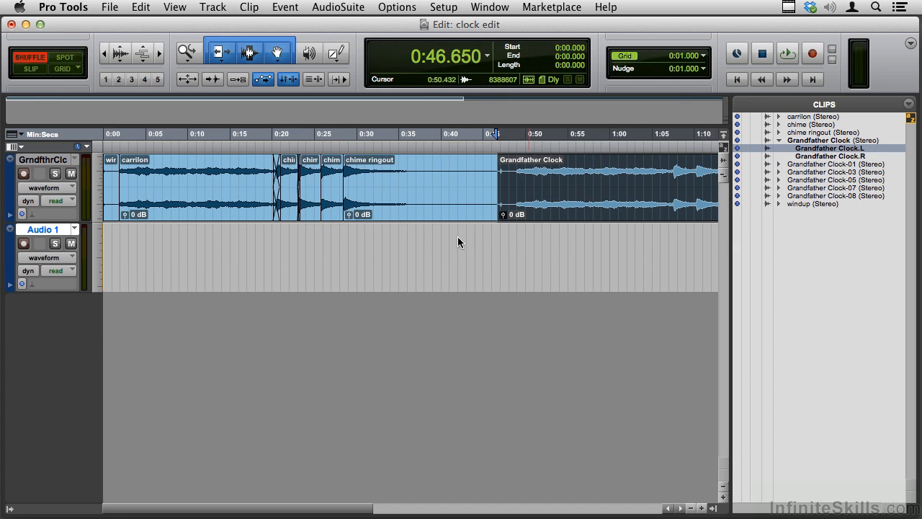
{"action": "left_click_drag", "start_coordinate": [380, 254], "coordinate": [381, 255]}
{"action": "key", "text": "super+bracketleft"}
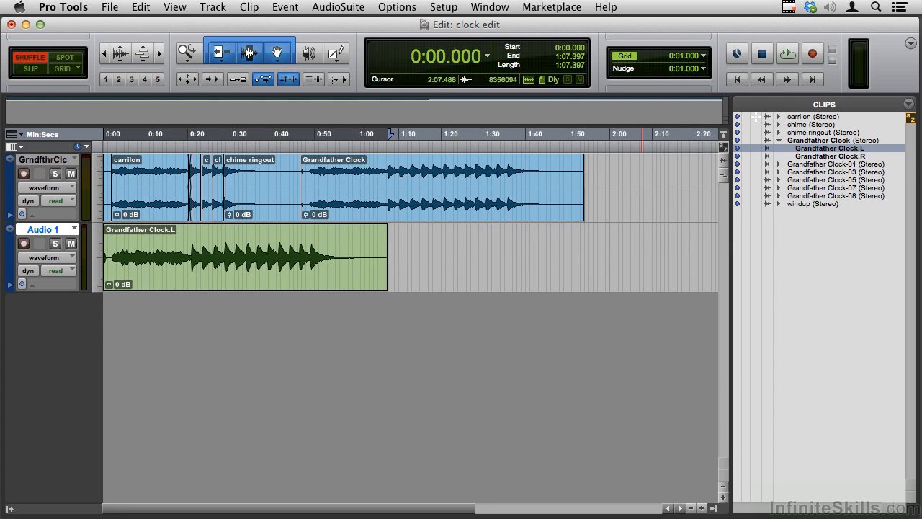
{"action": "left_click_drag", "start_coordinate": [818, 158], "coordinate": [444, 289]}
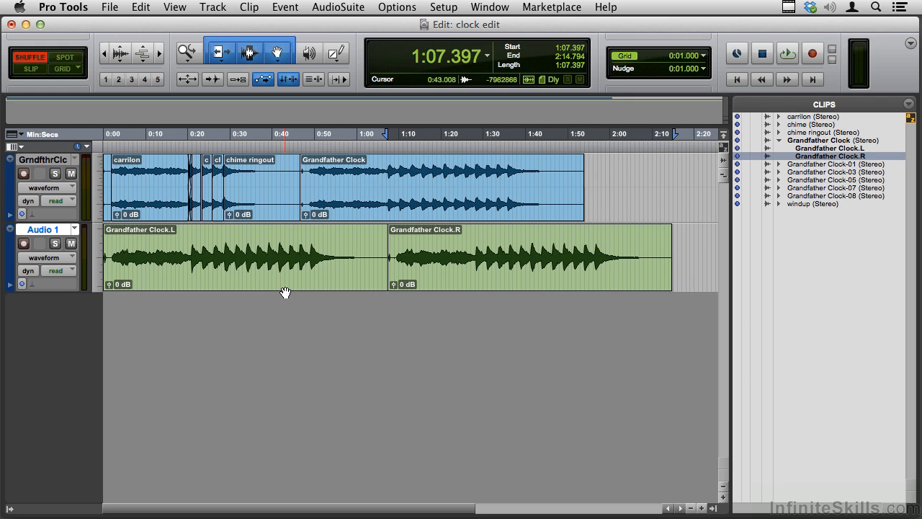
- Delete the mono Audio 1 track together with its active clips
{"action": "right_click", "coordinate": [49, 231]}
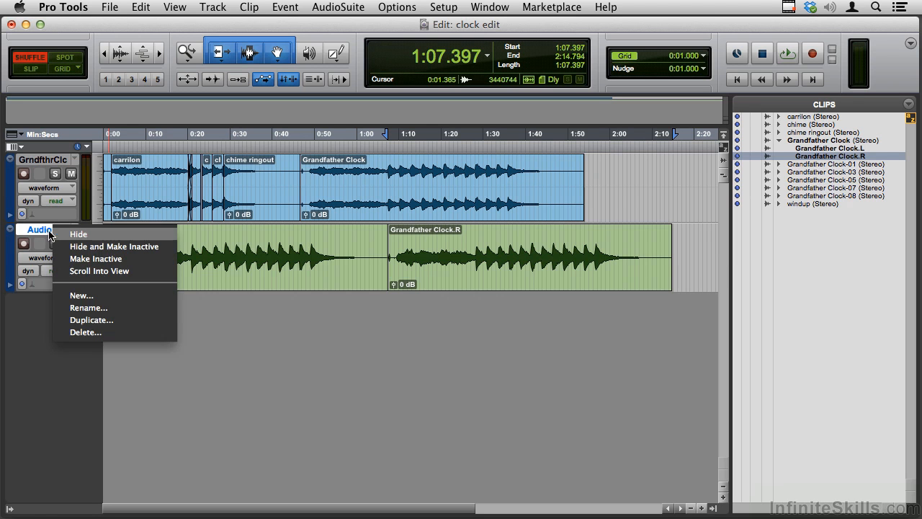
{"action": "left_click", "coordinate": [84, 333]}
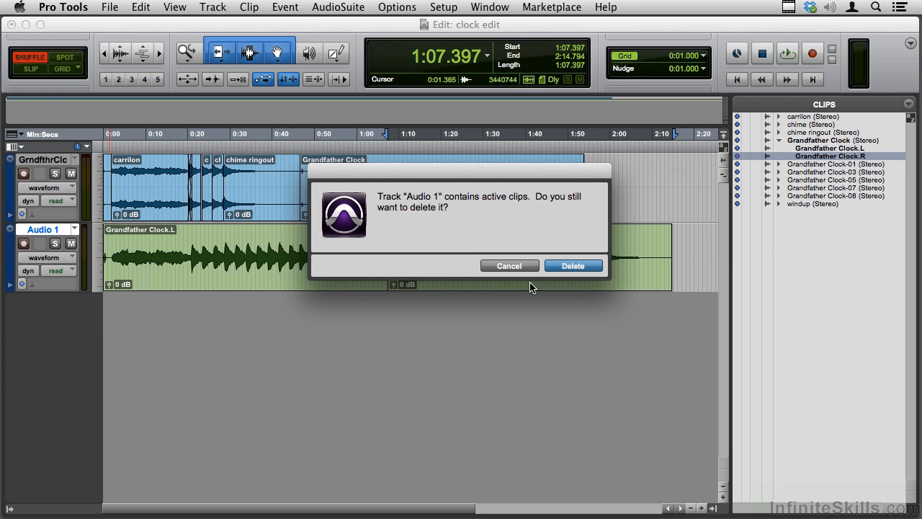
{"action": "left_click", "coordinate": [579, 267]}
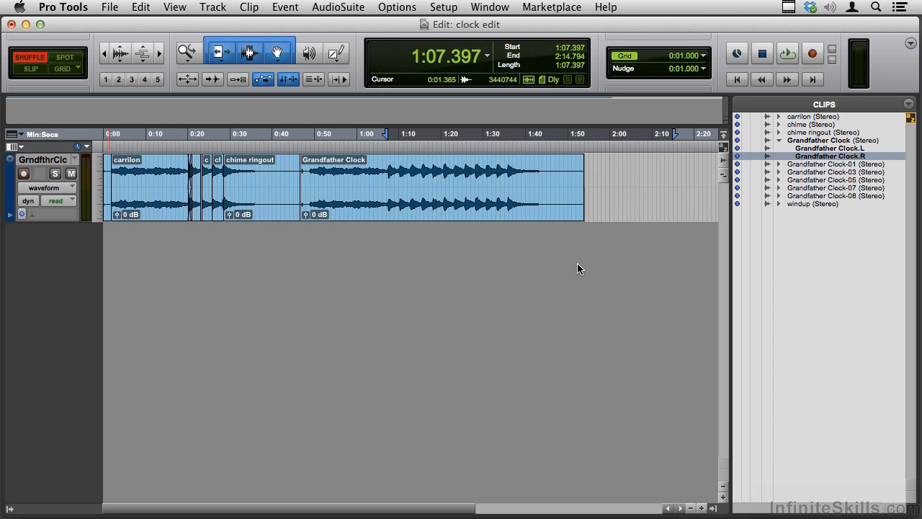
- Collapse the Grandfather Clock channels in the Clips list and enlarge the stereo track to fill the Edit window's height
{"action": "left_click", "coordinate": [779, 140]}
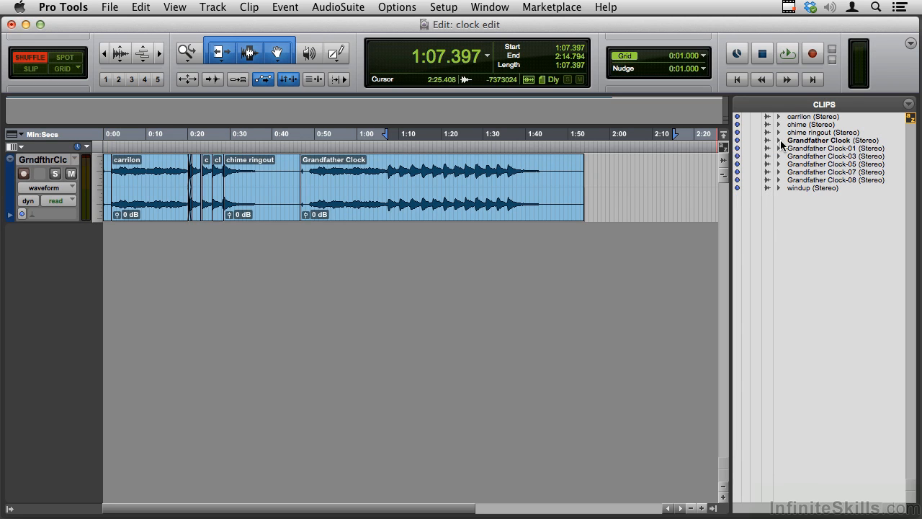
{"action": "left_click", "coordinate": [98, 212]}
{"action": "left_click", "coordinate": [116, 264]}
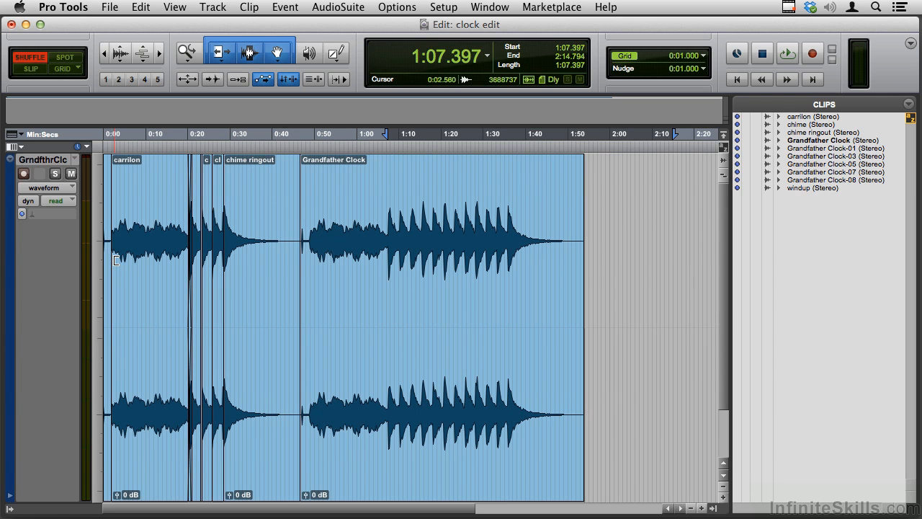
- Delete the full Grandfather Clock clip after the chime ringout and return the cursor to the session start
{"action": "left_click", "coordinate": [444, 444]}
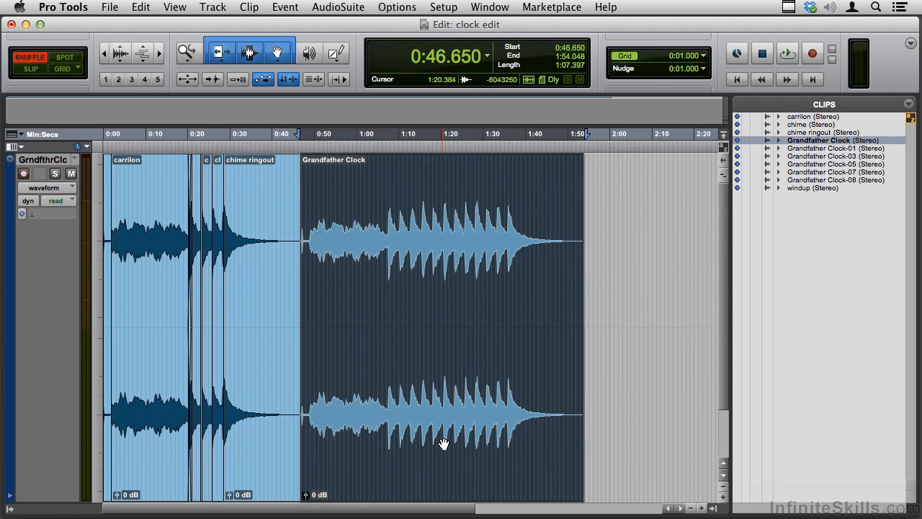
{"action": "key", "text": "Delete"}
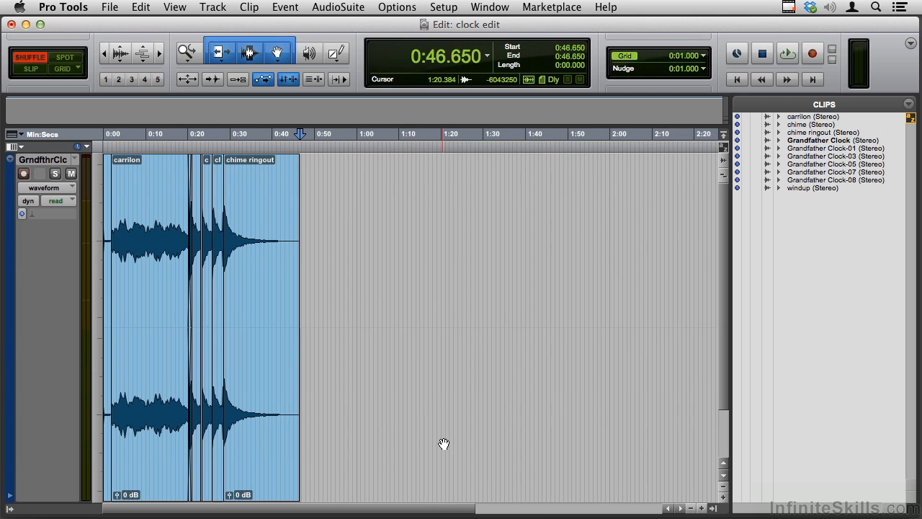
{"action": "key", "text": "super+]"}
{"action": "key", "text": "Return"}
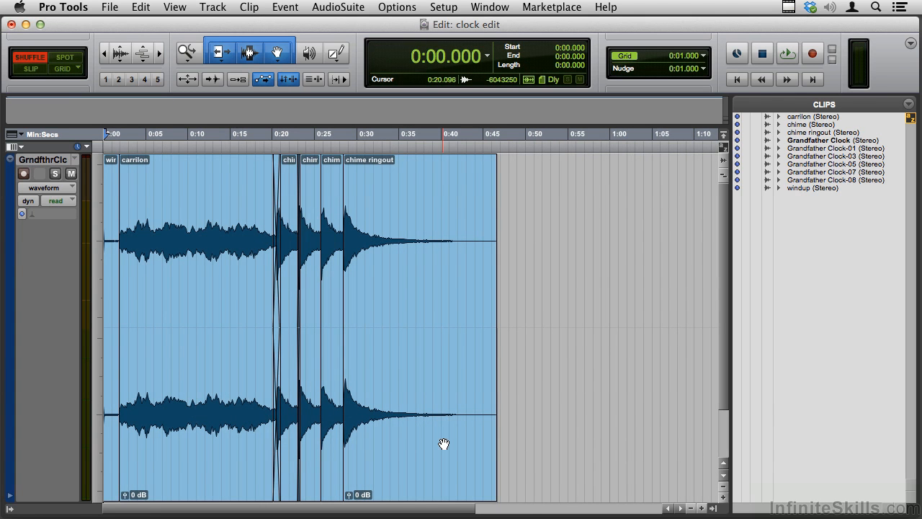